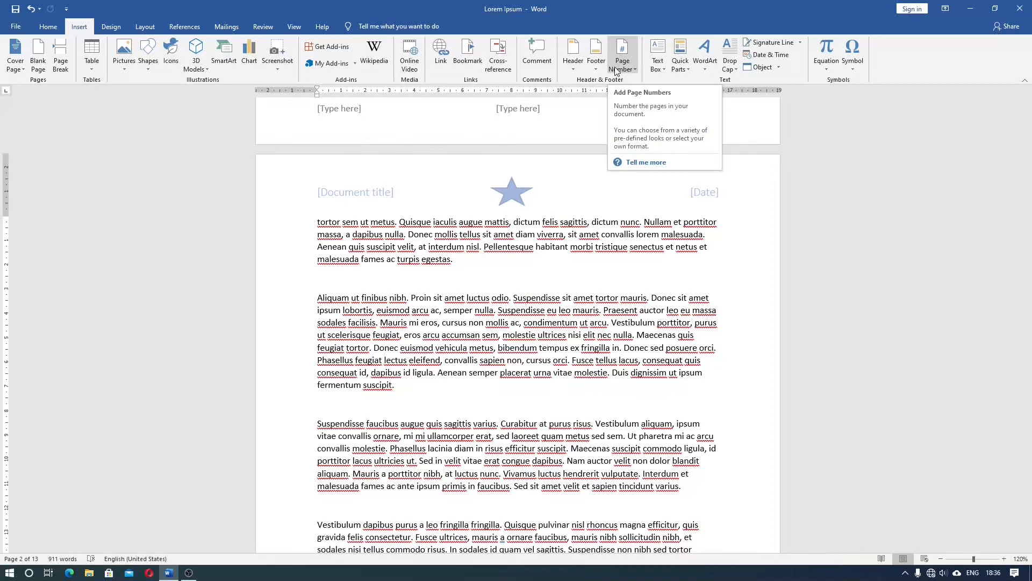
# - Insert page numbers at the top of the pages using the Plain Number 1 style
pyautogui.click(617, 72)
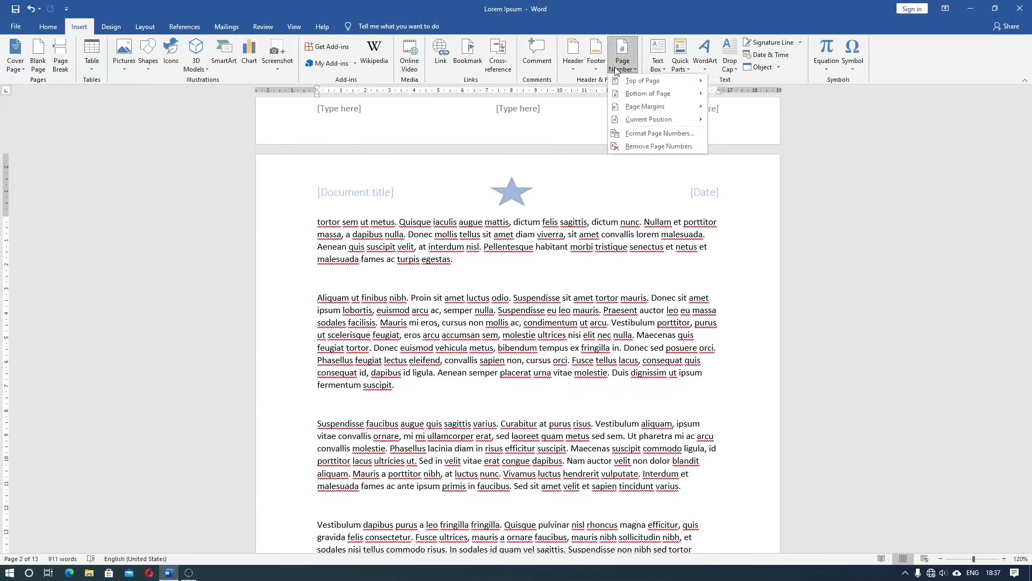
pyautogui.moveTo(624, 82)
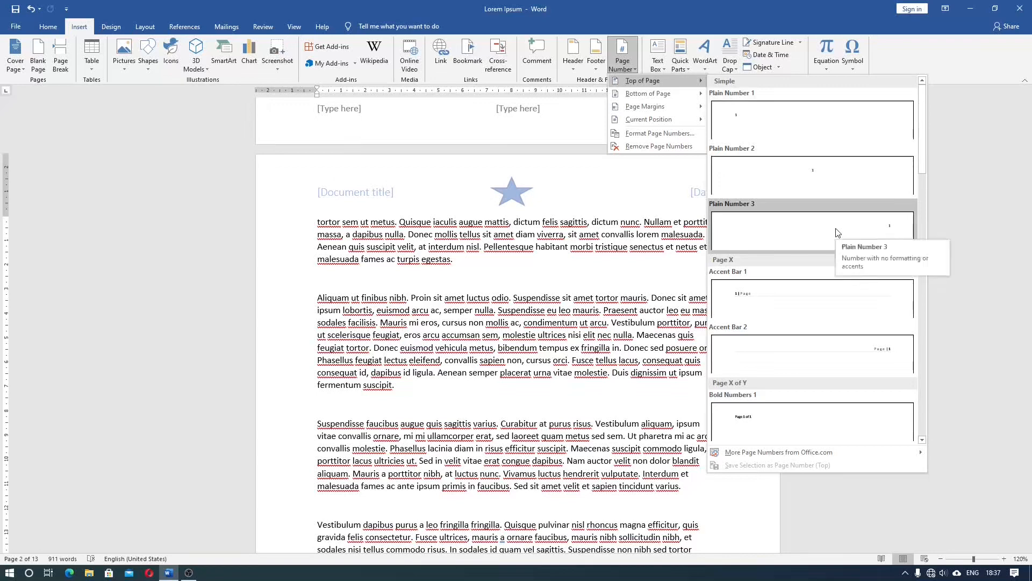
pyautogui.click(813, 130)
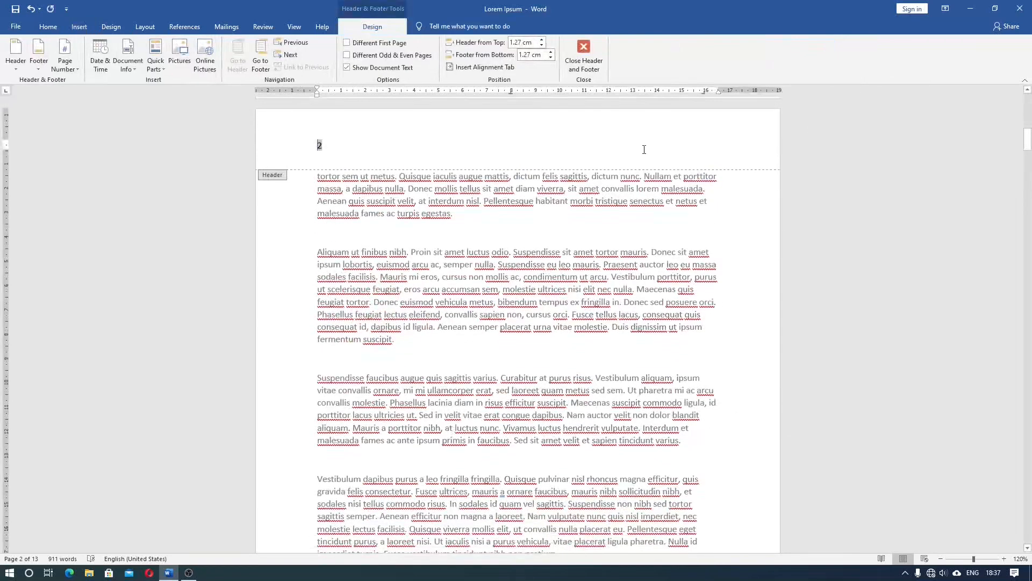
pyautogui.click(644, 149)
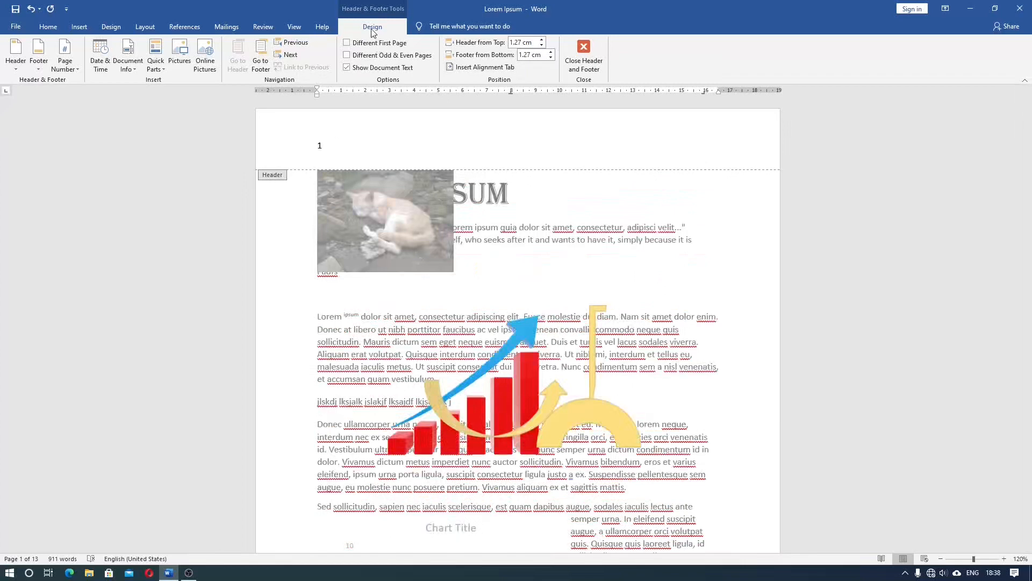
# - Change the top-of-page numbering to the Brackets 2 style and check it on the following page
pyautogui.click(78, 71)
pyautogui.moveTo(78, 80)
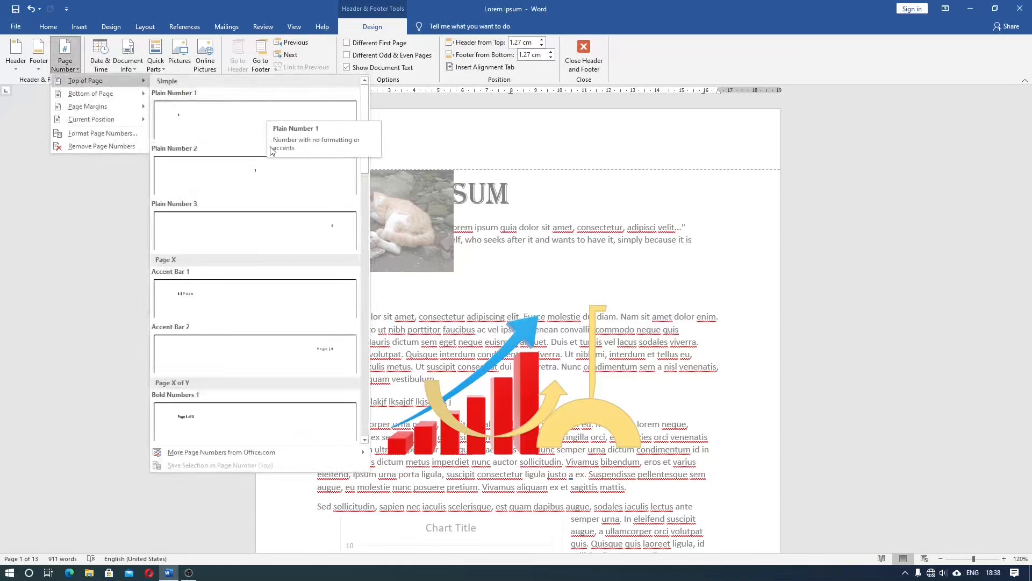
pyautogui.scroll(-6, 277, 247)
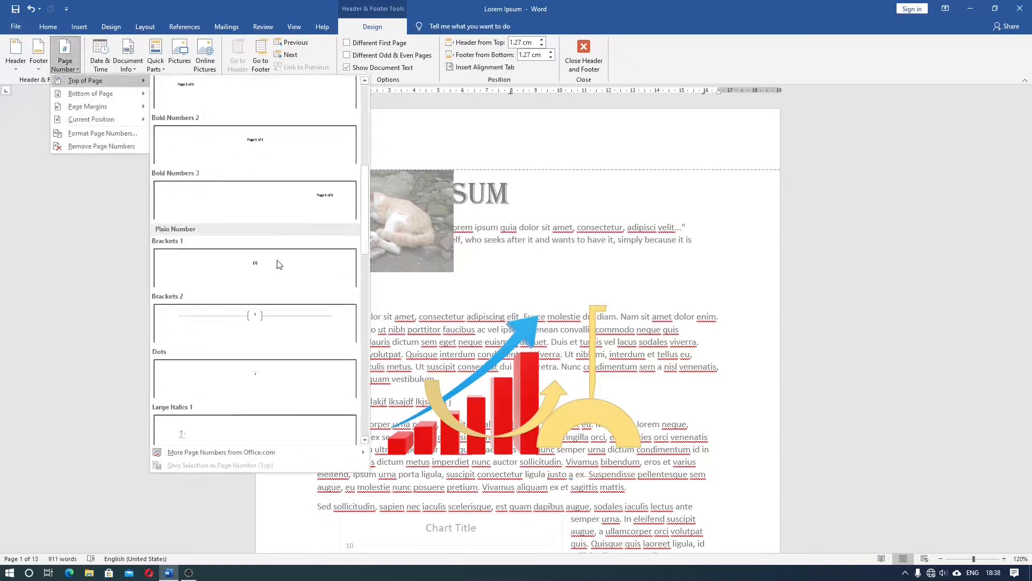
pyautogui.click(288, 326)
pyautogui.scroll(-7, 288, 325)
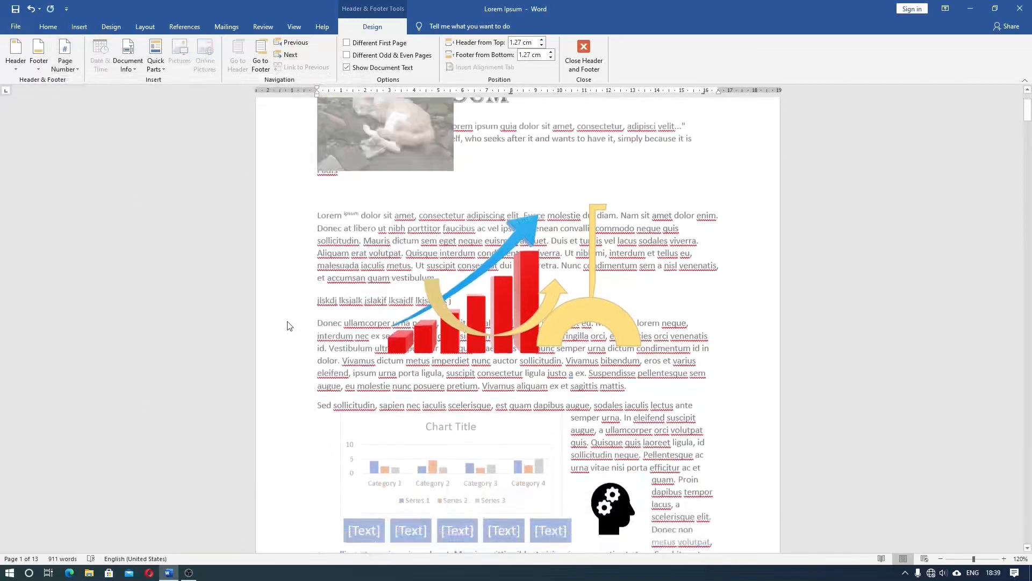
pyautogui.scroll(-1, 288, 326)
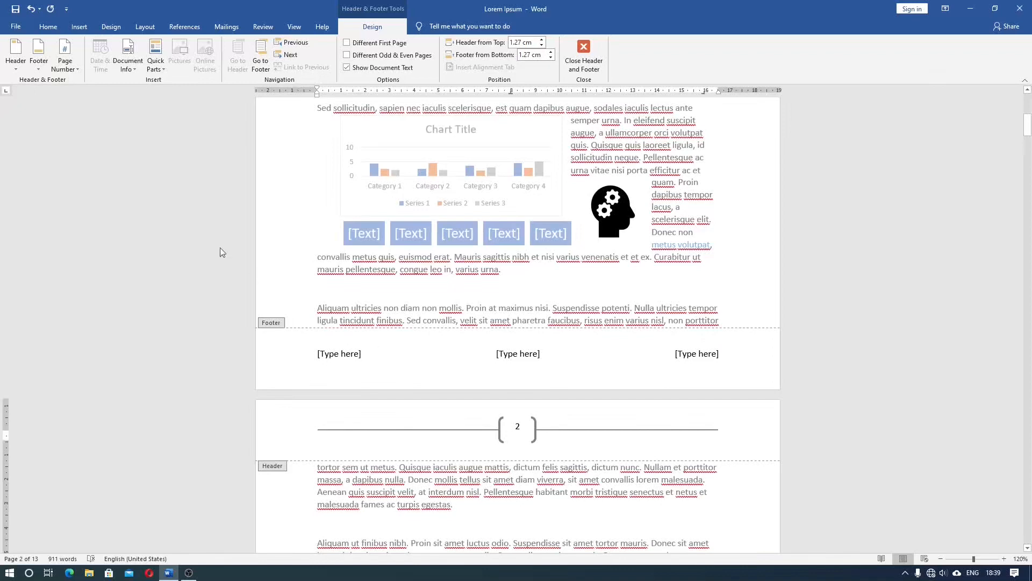
# - Add page numbers at the bottom of the pages using the Accent Bar 4 style
pyautogui.click(70, 76)
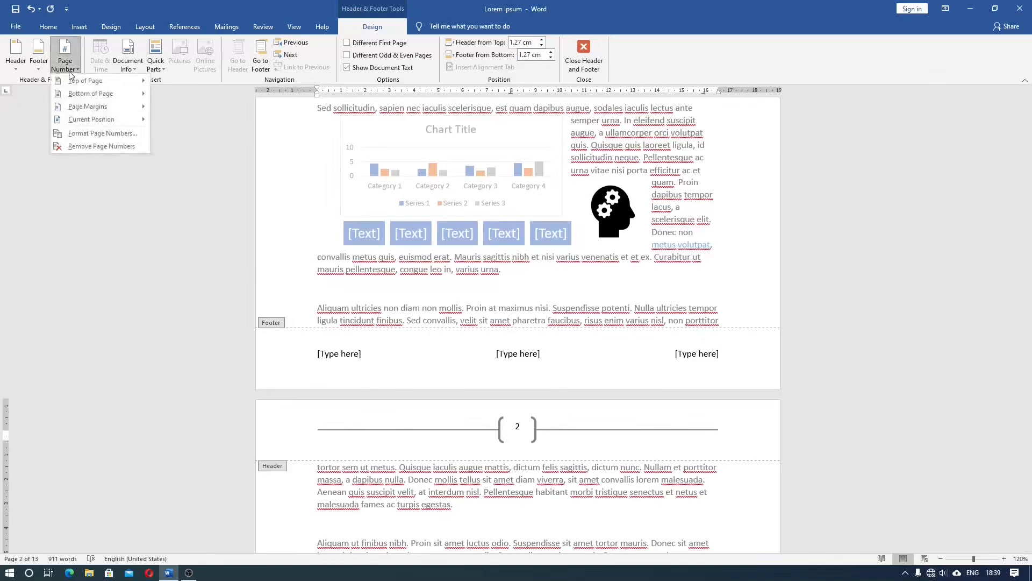
pyautogui.moveTo(81, 97)
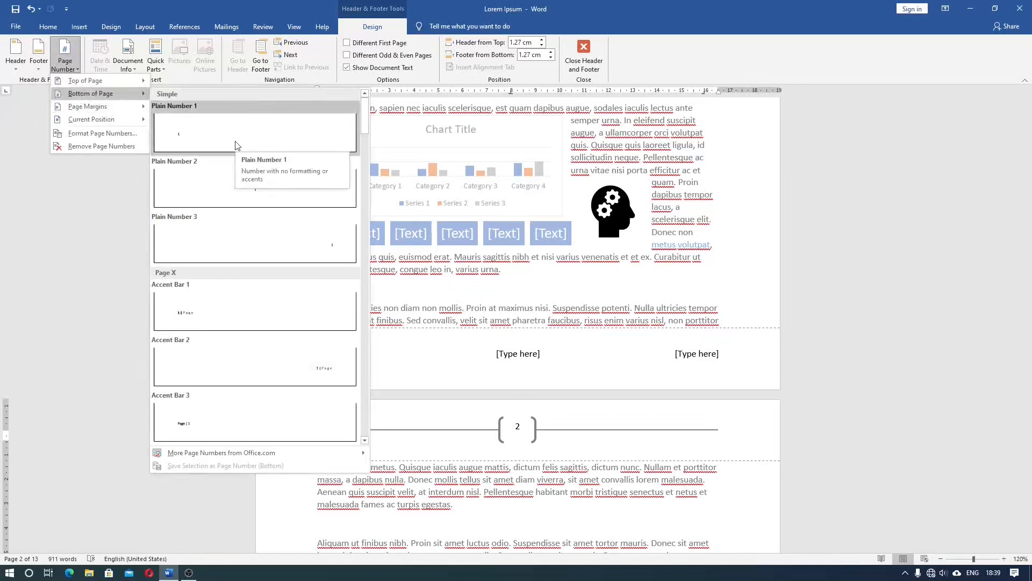
pyautogui.scroll(-3, 235, 145)
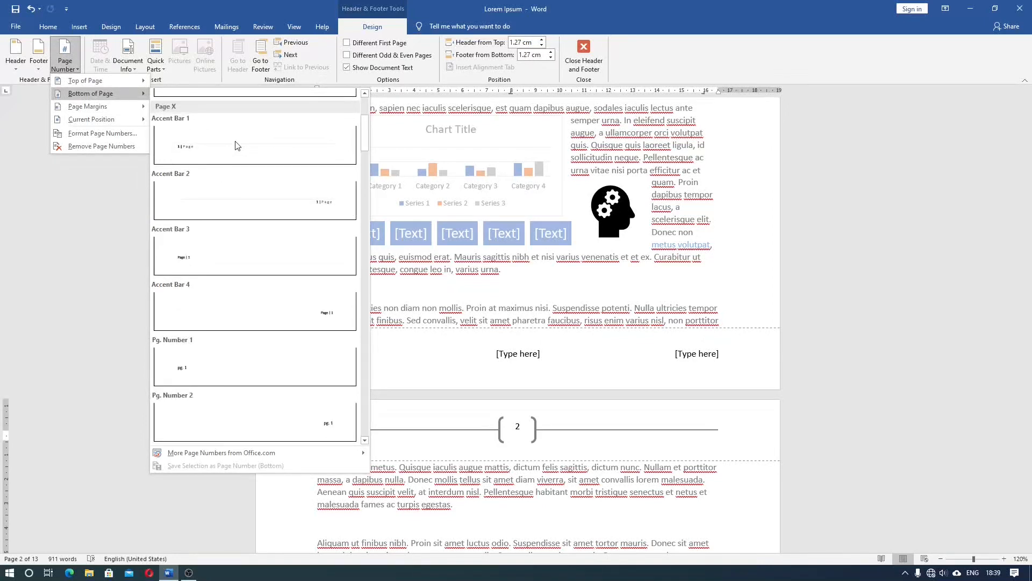
pyautogui.scroll(-3, 235, 145)
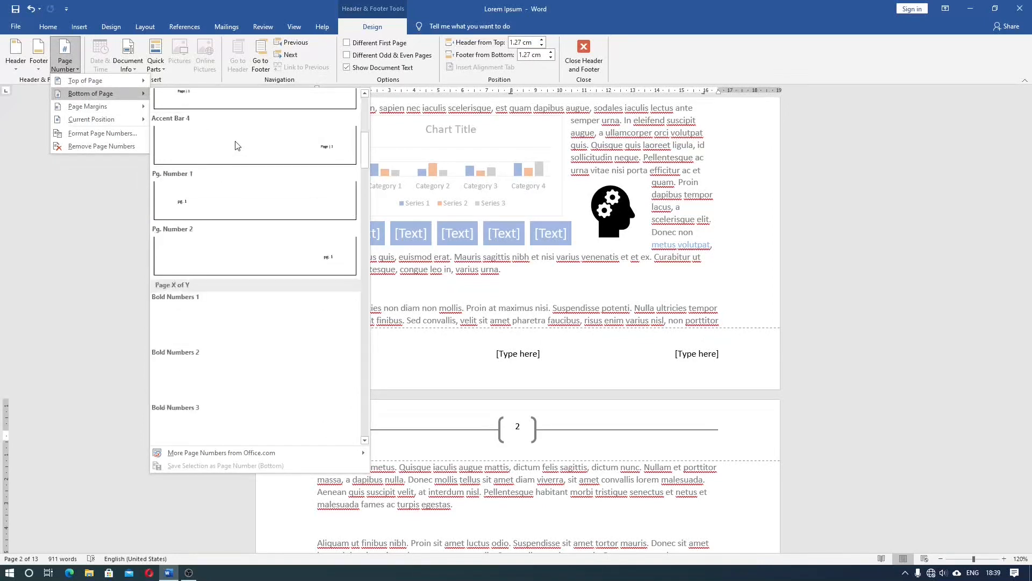
pyautogui.click(268, 156)
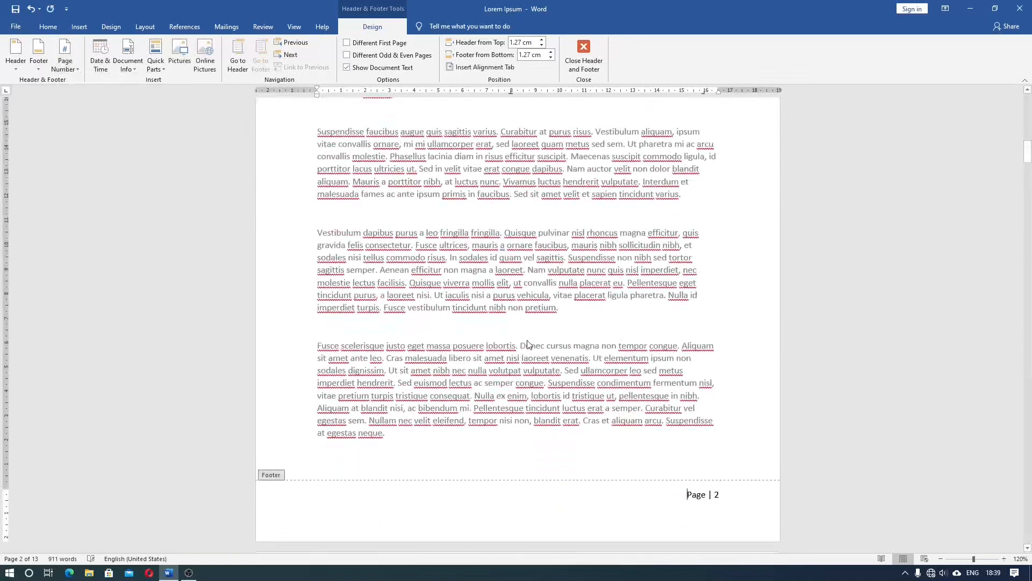
pyautogui.scroll(-1, 614, 477)
pyautogui.click(685, 462)
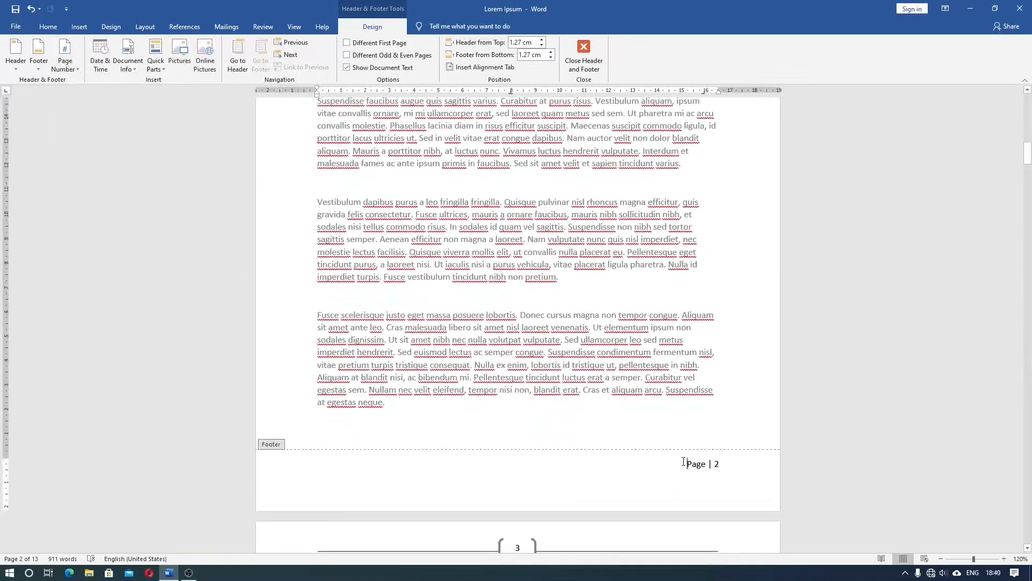
# - Add page numbers in the page margin using the Circle, Right style
pyautogui.click(65, 64)
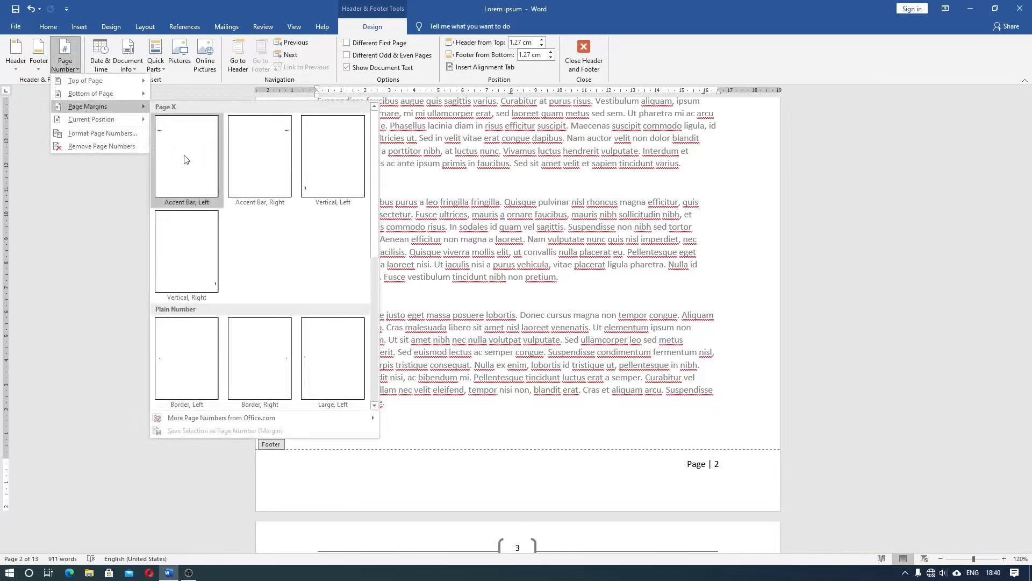
pyautogui.scroll(-3, 185, 161)
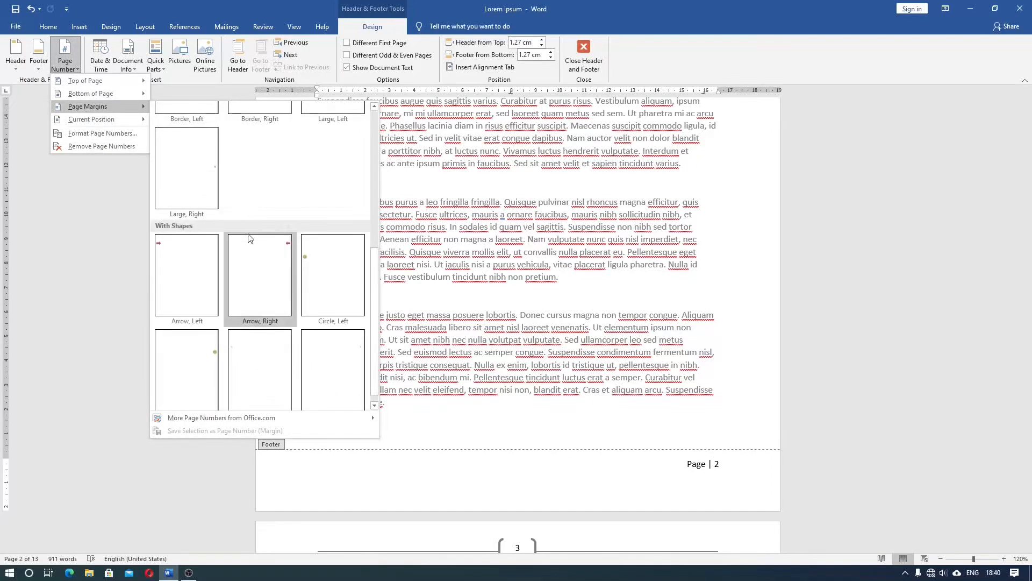
pyautogui.scroll(-1, 250, 269)
pyautogui.click(202, 344)
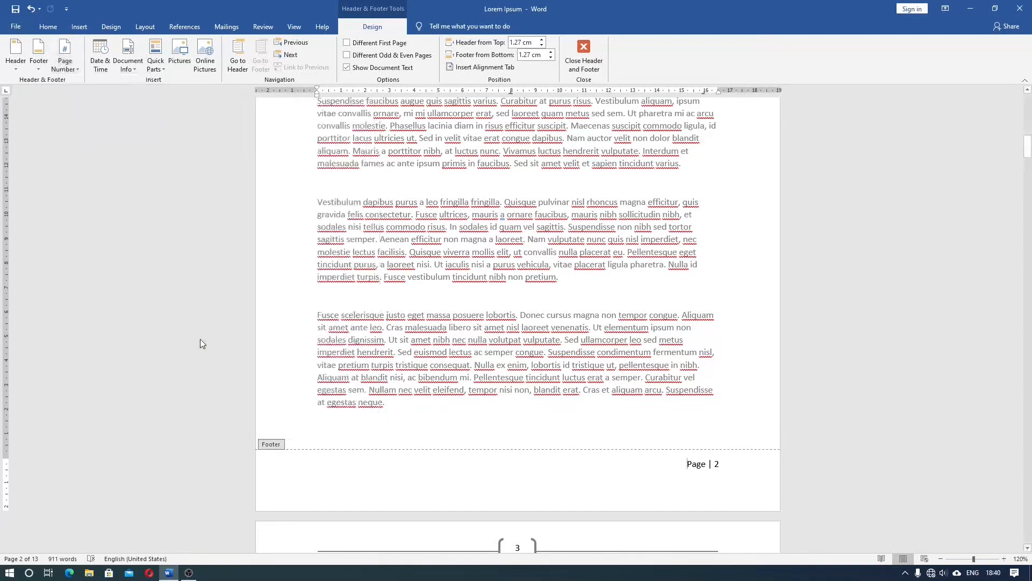
# - Replace the circle margin numbering with the Arrow, Right style
pyautogui.click(65, 60)
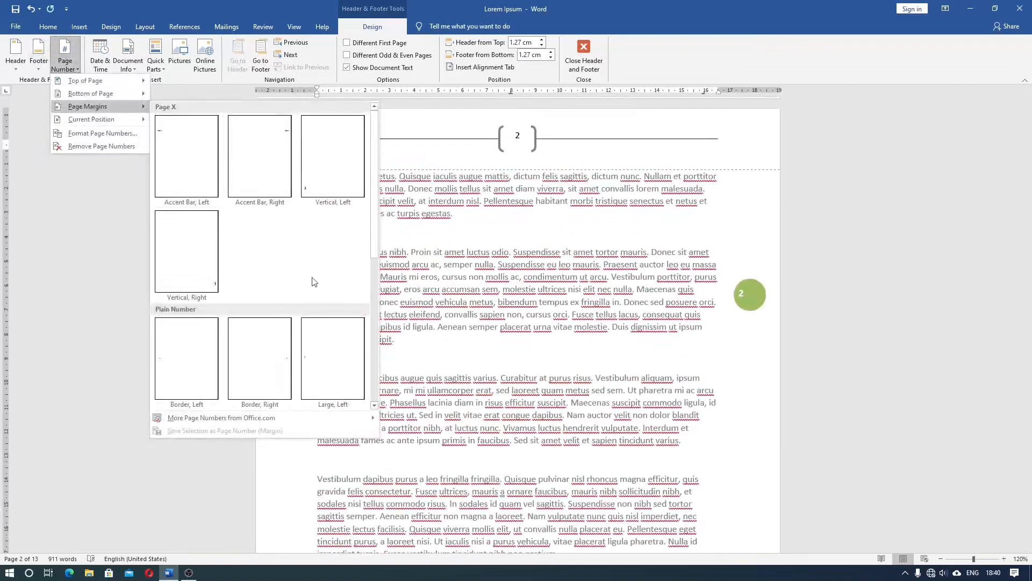
pyautogui.scroll(-3, 314, 287)
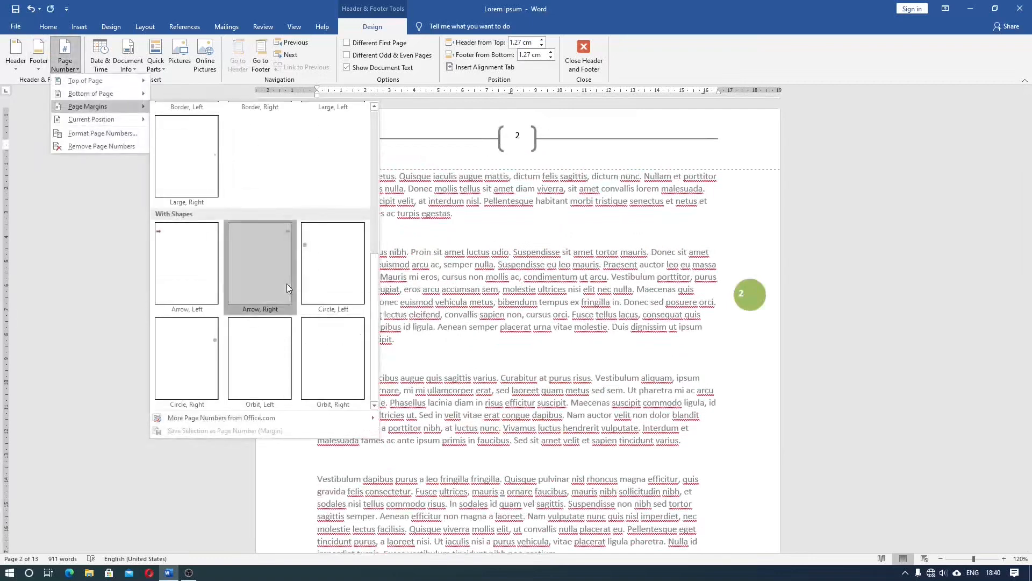
pyautogui.click(286, 283)
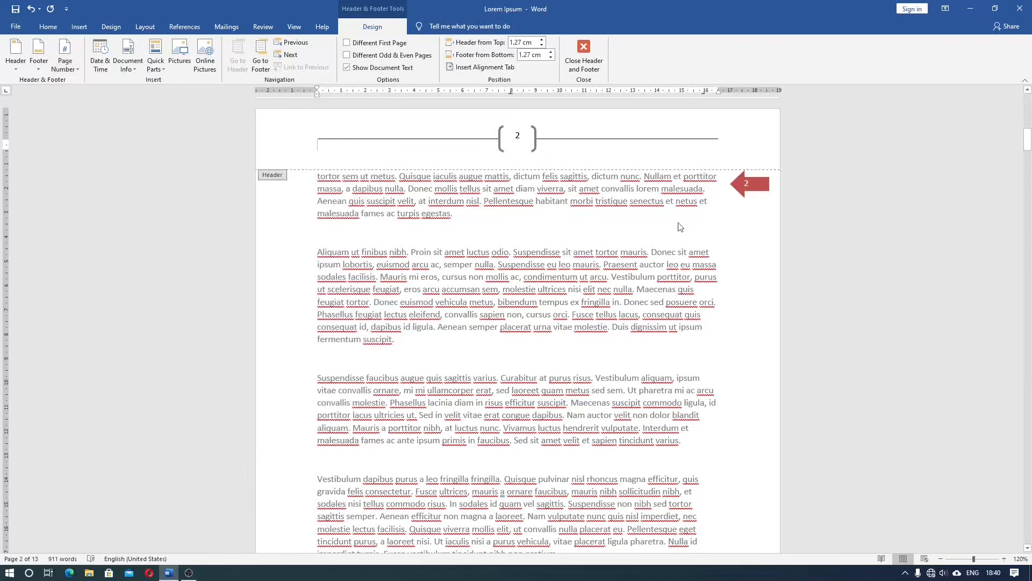
# - Move the arrow page number down the right margin to beside the page's last paragraphs and rotate it to point diagonally up-left
pyautogui.click(752, 182)
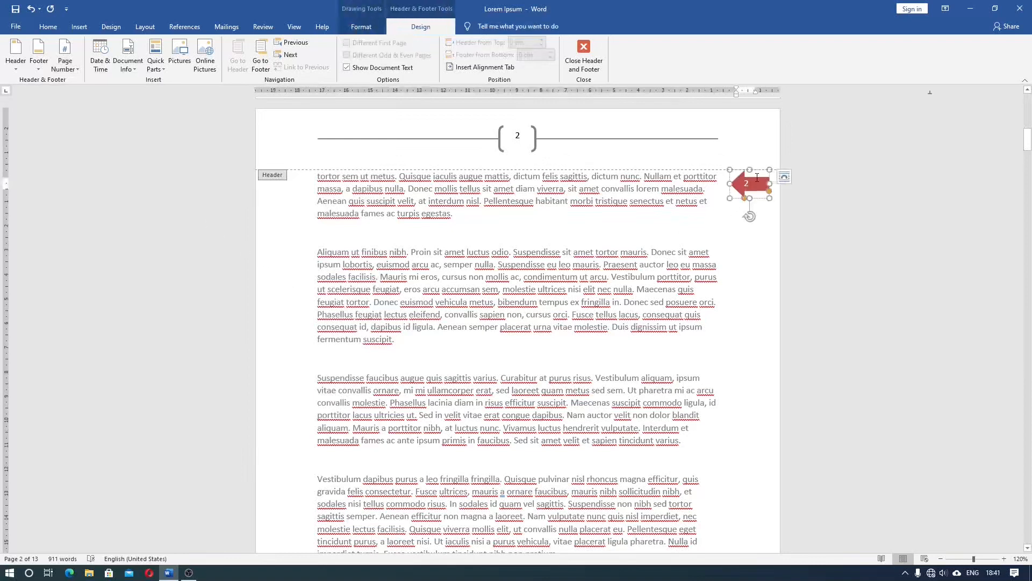
pyautogui.moveTo(757, 177); pyautogui.dragTo(758, 391)
pyautogui.scroll(-3, 758, 391)
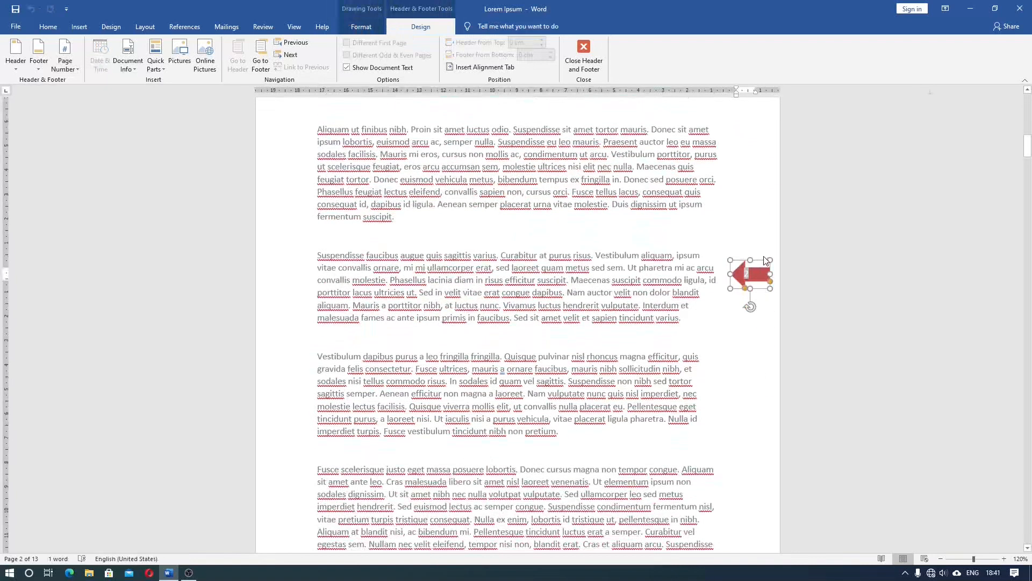
pyautogui.moveTo(763, 261); pyautogui.dragTo(766, 439)
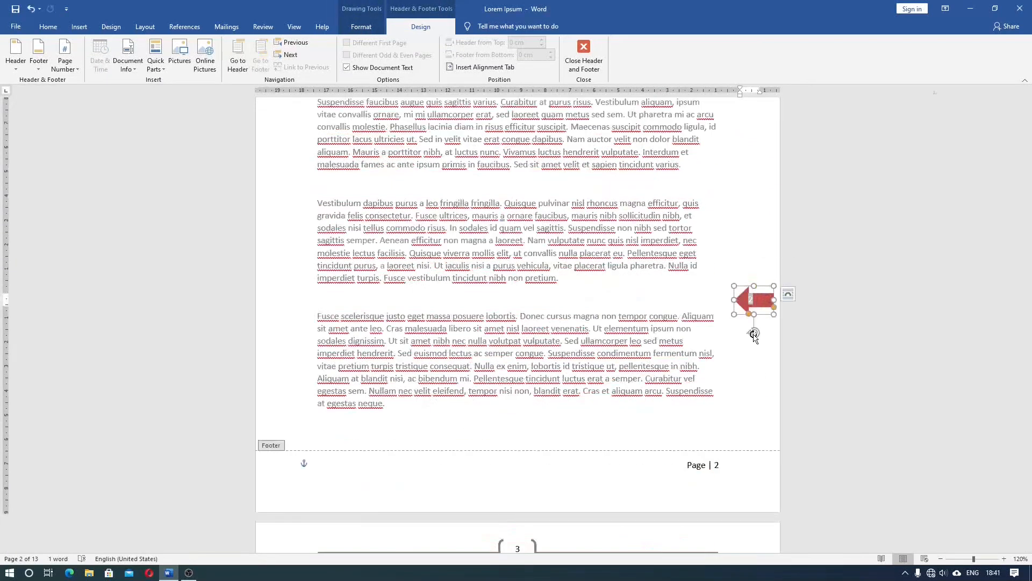
pyautogui.moveTo(754, 333); pyautogui.dragTo(732, 323)
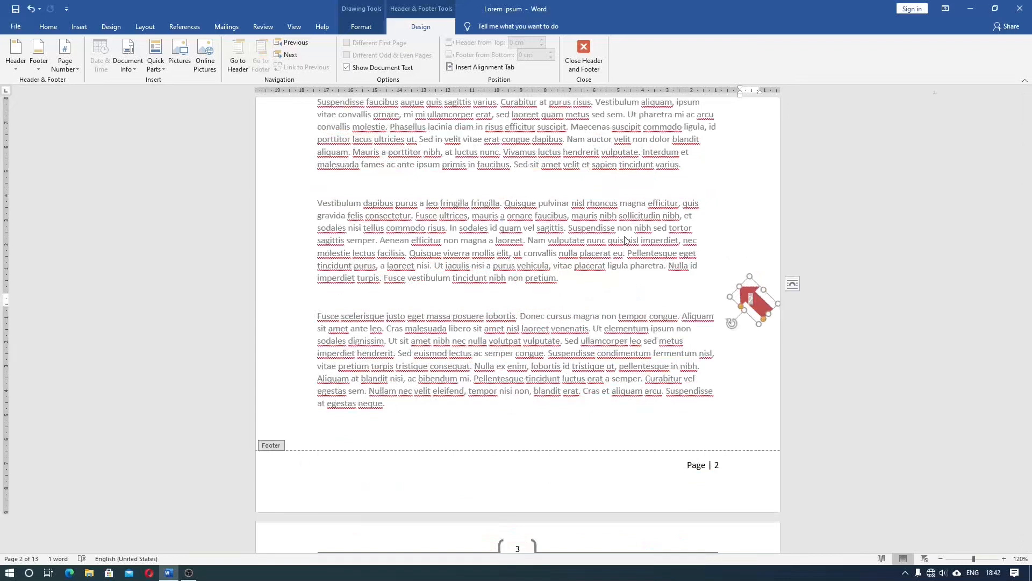
# - Delete the rotated arrow page number from the right margin
pyautogui.scroll(2, 624, 240)
pyautogui.keyDown('ctrl'); pyautogui.scroll(-2, 624, 240); pyautogui.keyUp('ctrl')
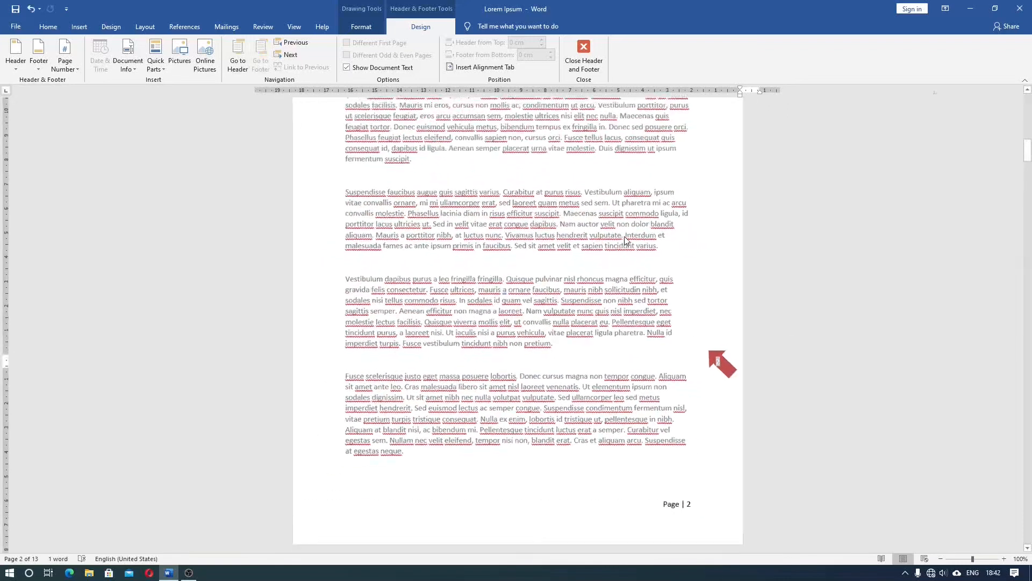
pyautogui.keyDown('ctrl'); pyautogui.scroll(-2, 624, 240); pyautogui.keyUp('ctrl')
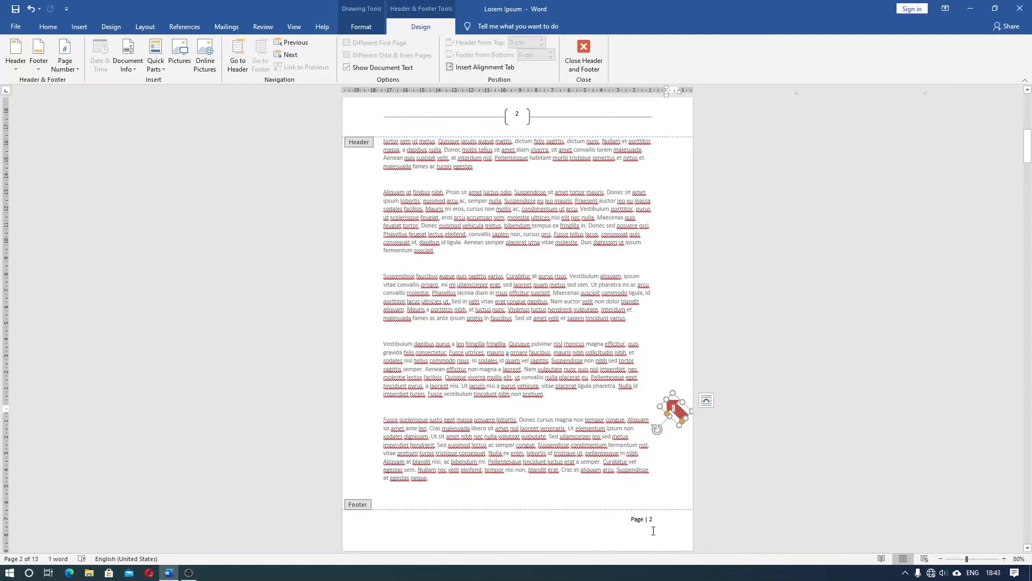
pyautogui.click(678, 399)
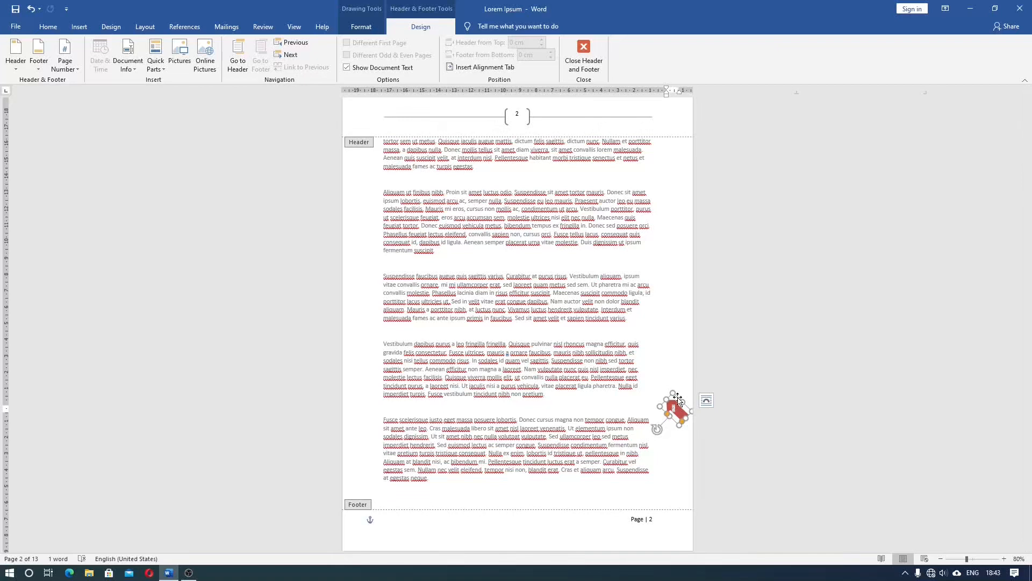
pyautogui.press('Delete')
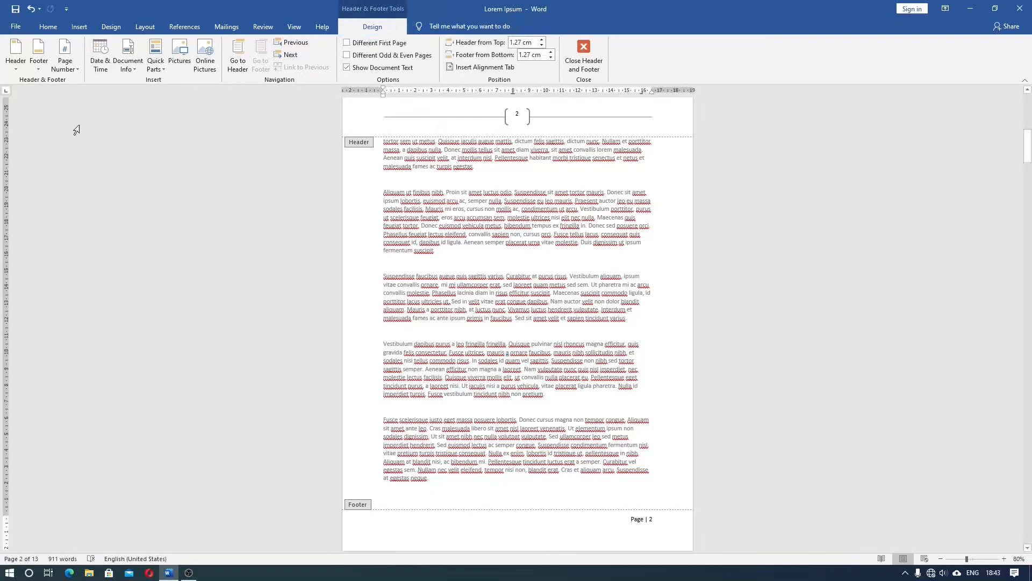
# - Remove all page numbers from the document and undo the removal
pyautogui.click(59, 72)
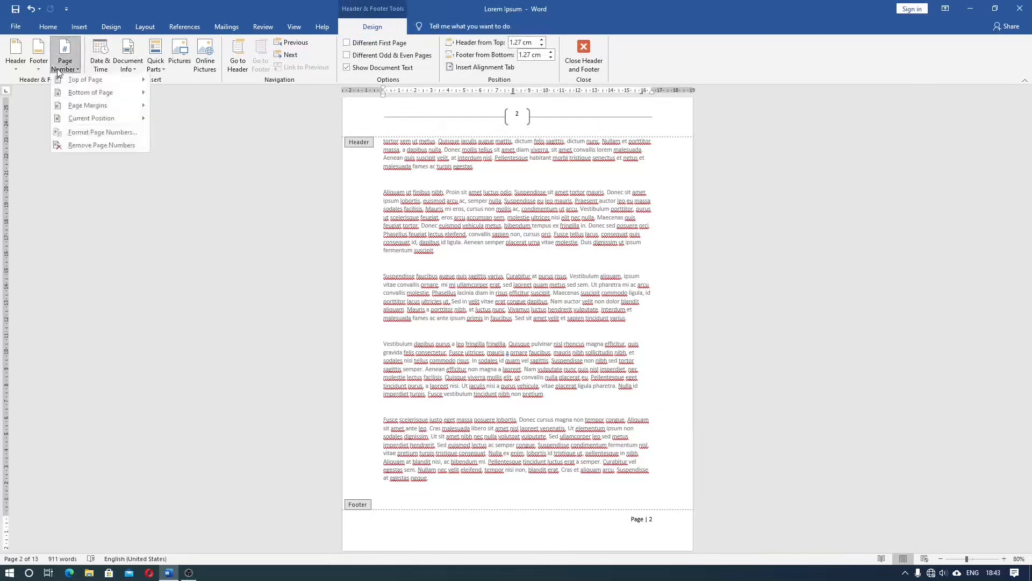
pyautogui.click(77, 146)
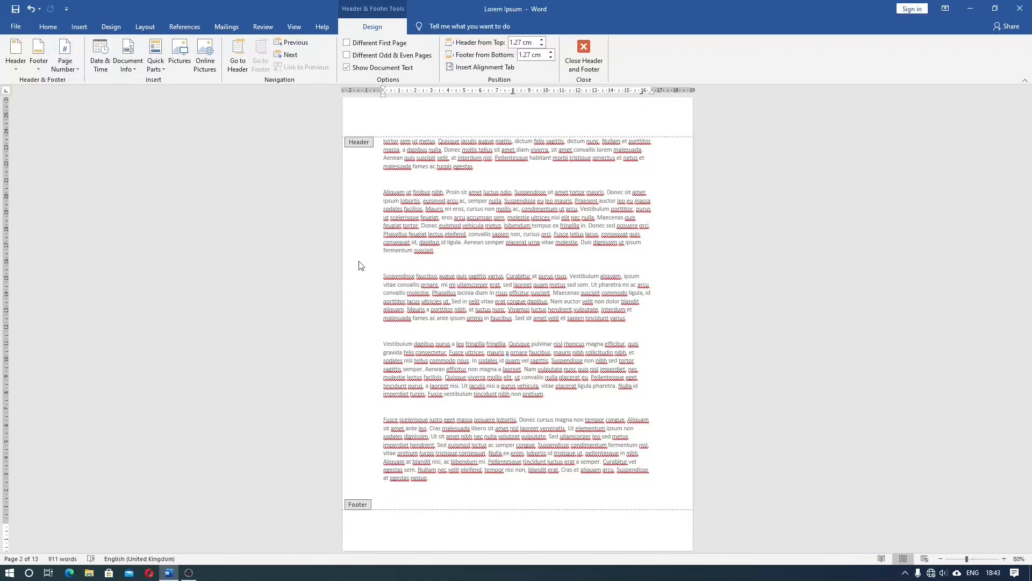
pyautogui.hotkey('ctrl', 'z')
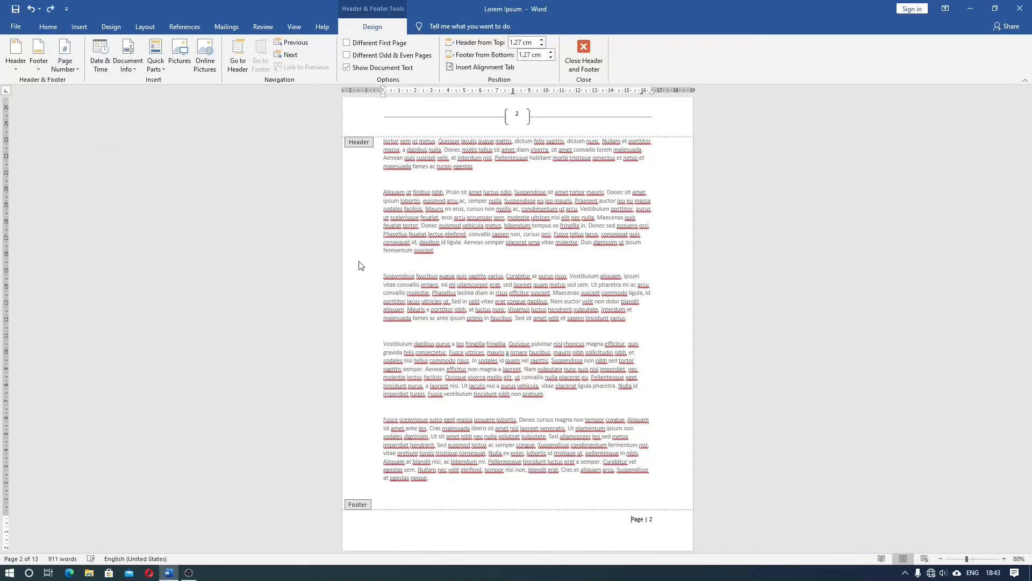
# - Remove the header with the bracketed page number and the footer with its page number
pyautogui.click(12, 64)
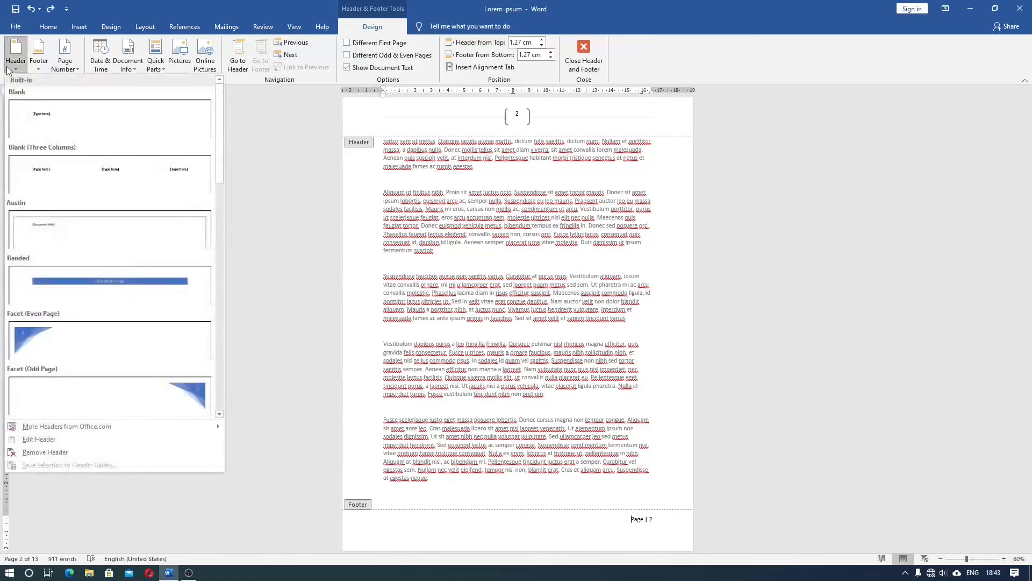
pyautogui.click(52, 456)
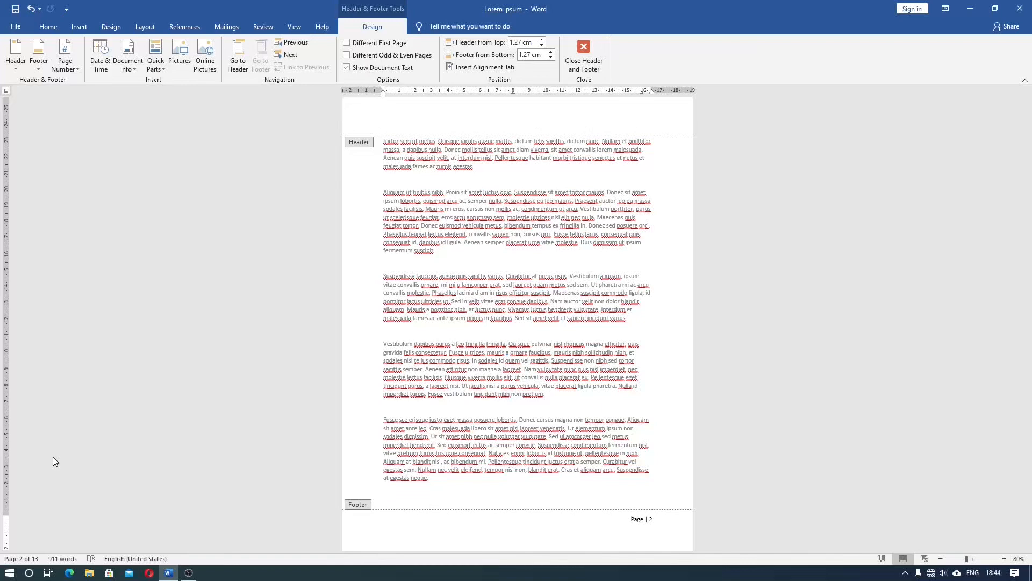
pyautogui.click(39, 56)
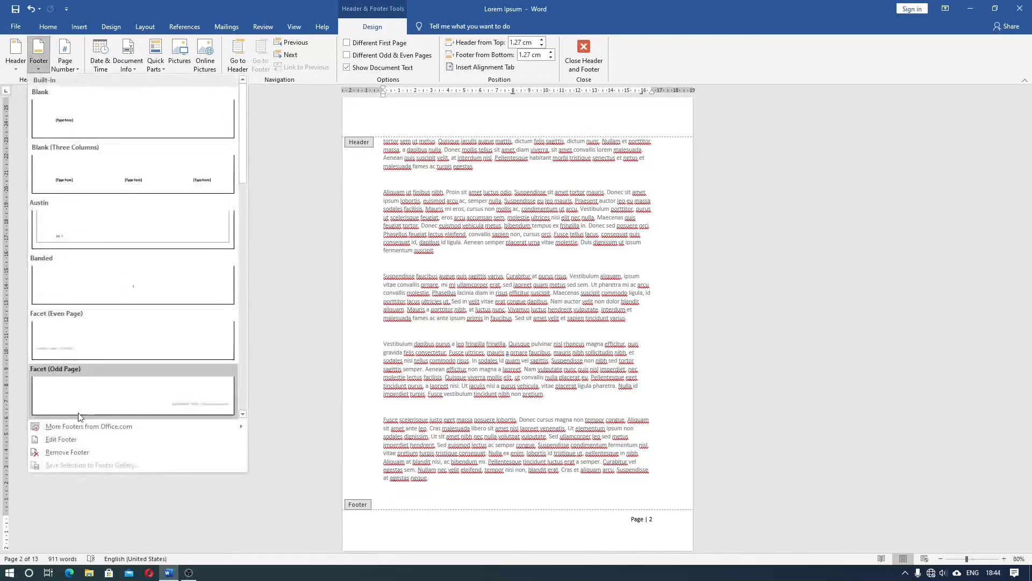
pyautogui.click(72, 456)
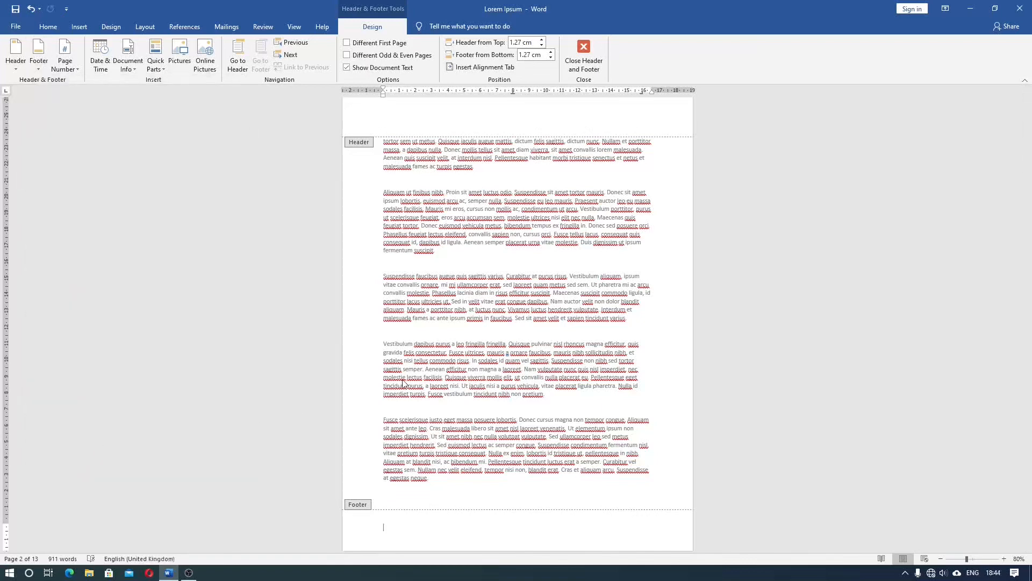